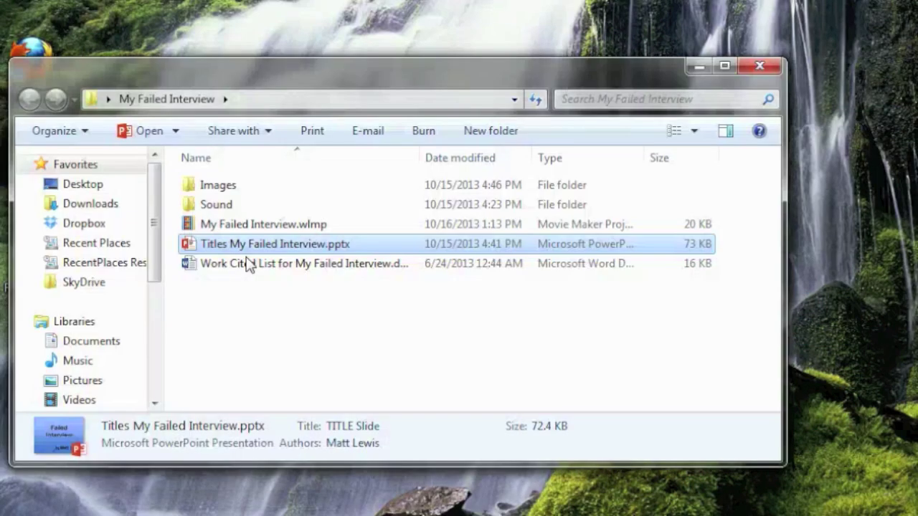
# - Browse the Sound folder in Explorer and locate the Far.mp3 track
pyautogui.click(239, 294)
pyautogui.click(219, 225)
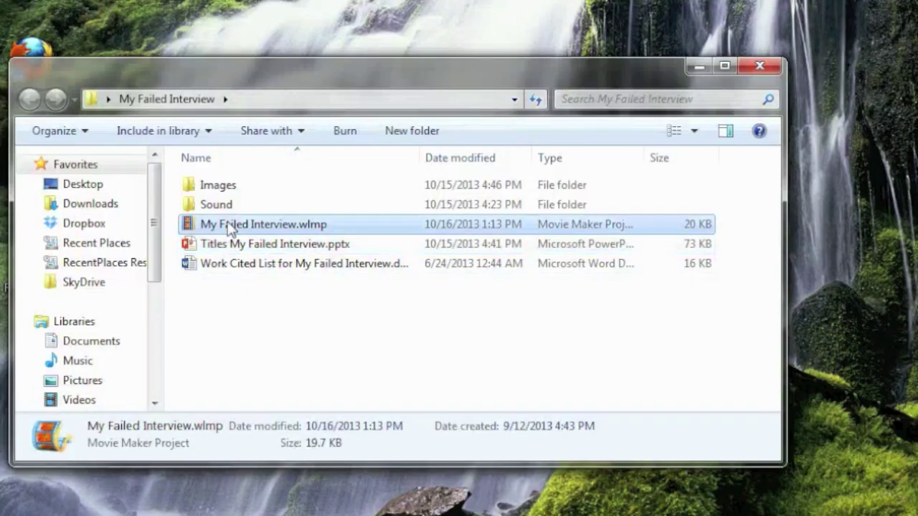
pyautogui.doubleClick(216, 204)
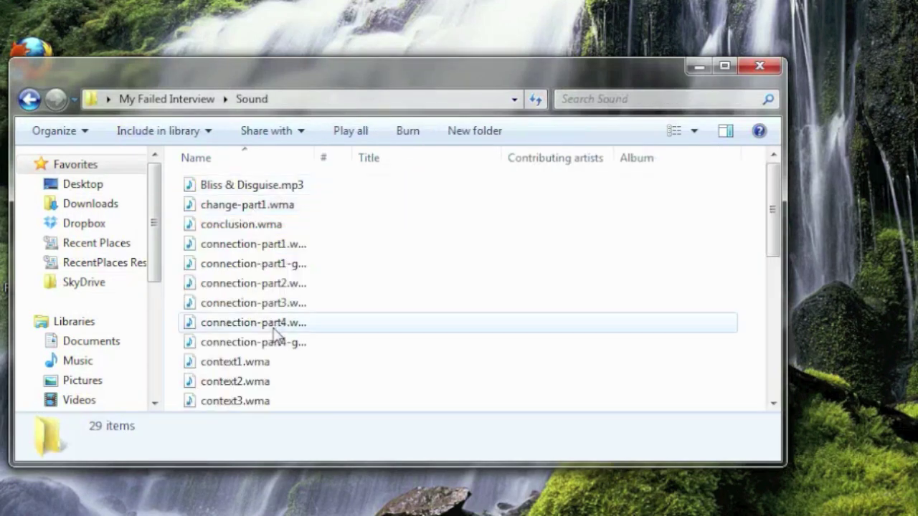
pyautogui.scroll(-1, 253, 264)
pyautogui.scroll(-3, 252, 264)
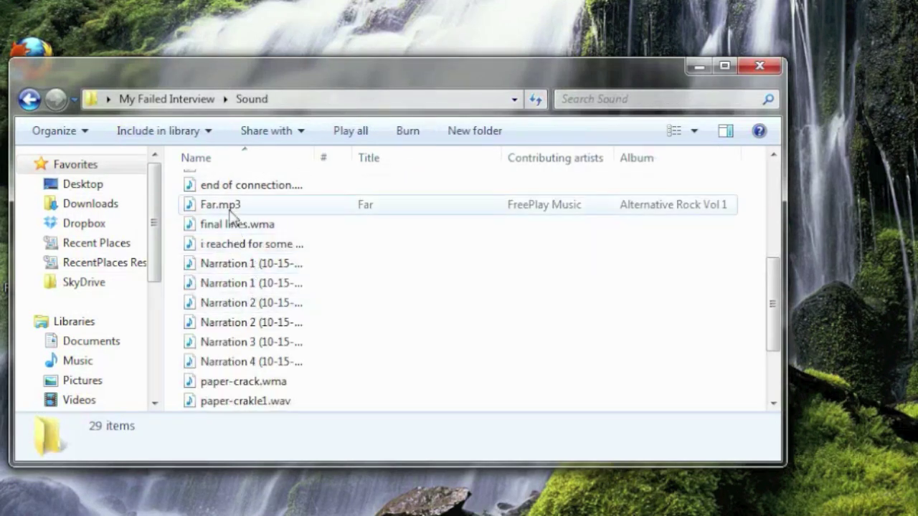
pyautogui.click(216, 206)
pyautogui.scroll(4, 291, 286)
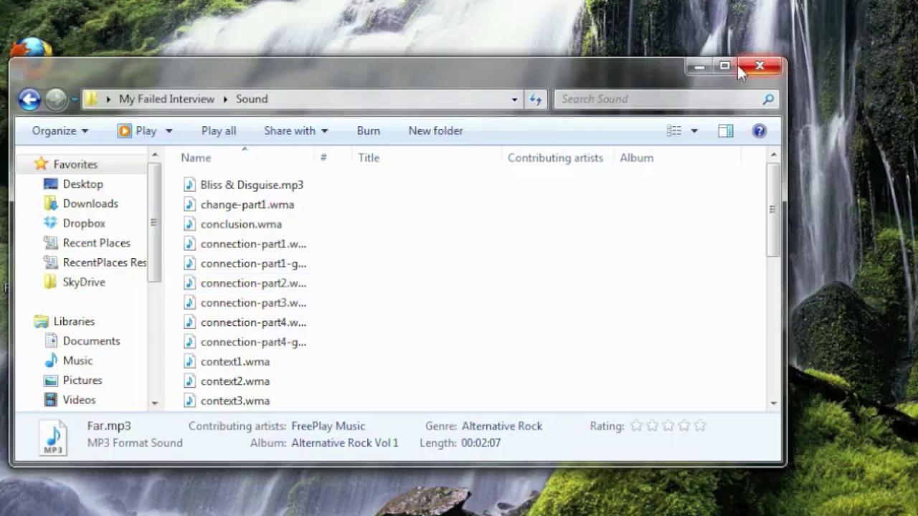
# - Open the My Failed Interview project in Movie Maker and scrub through its opening
pyautogui.click(30, 99)
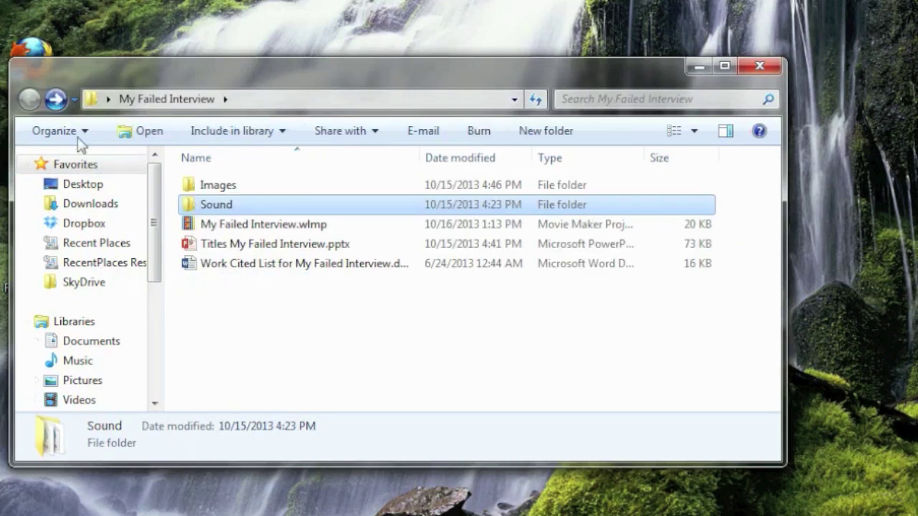
pyautogui.click(206, 226)
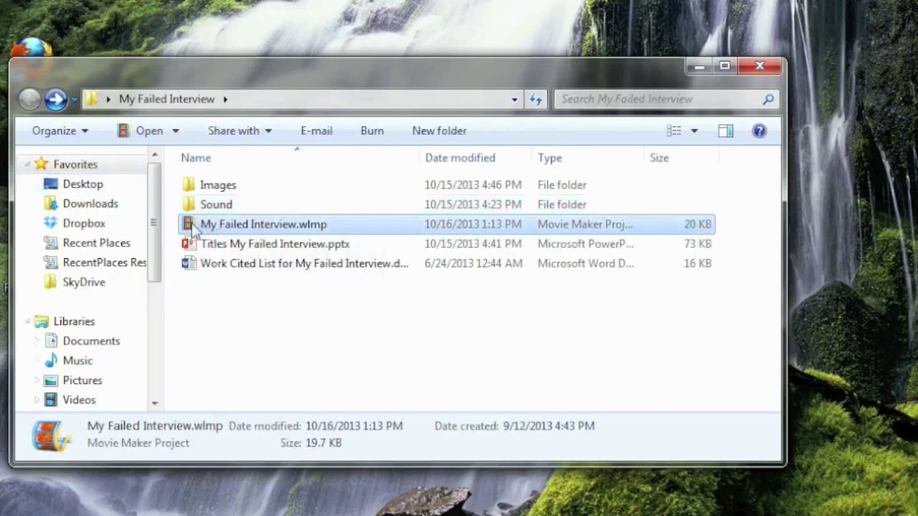
pyautogui.doubleClick(277, 227)
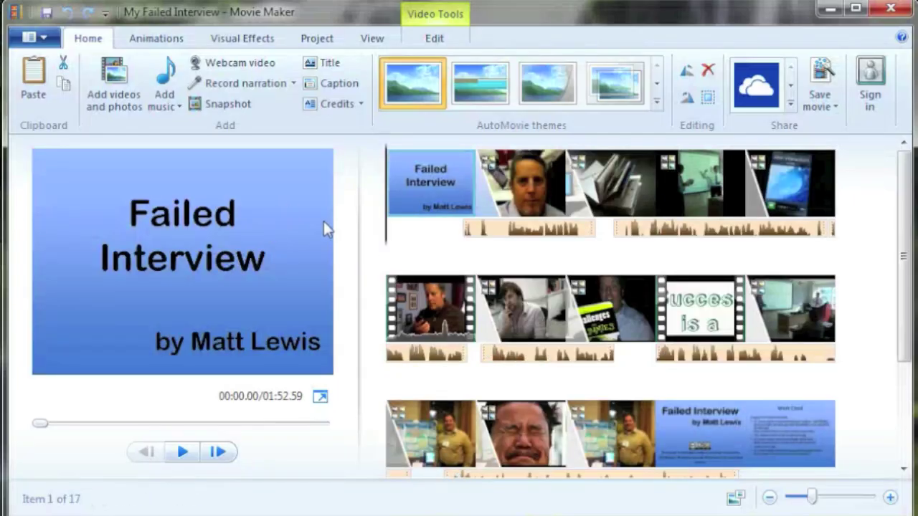
pyautogui.moveTo(390, 247)
pyautogui.mouseDown()
pyautogui.moveTo(455, 242)
pyautogui.moveTo(406, 244)
pyautogui.mouseUp()
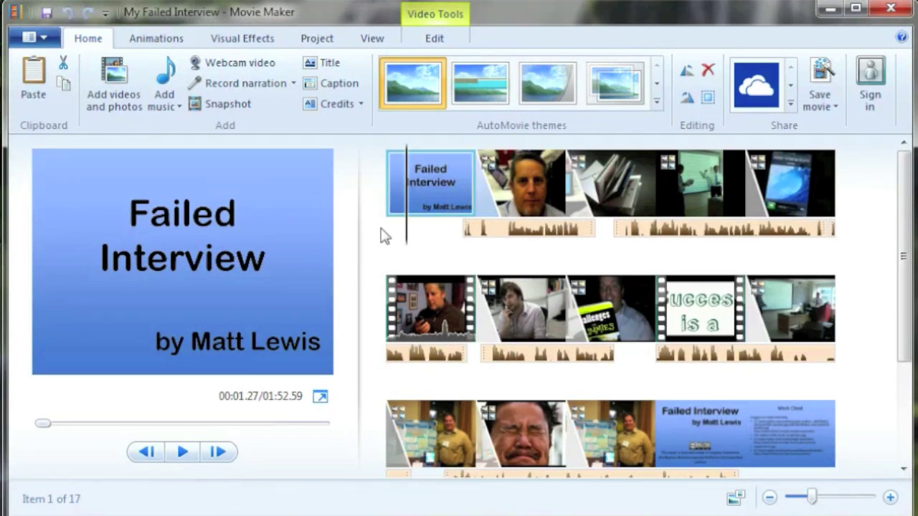
pyautogui.click(406, 242)
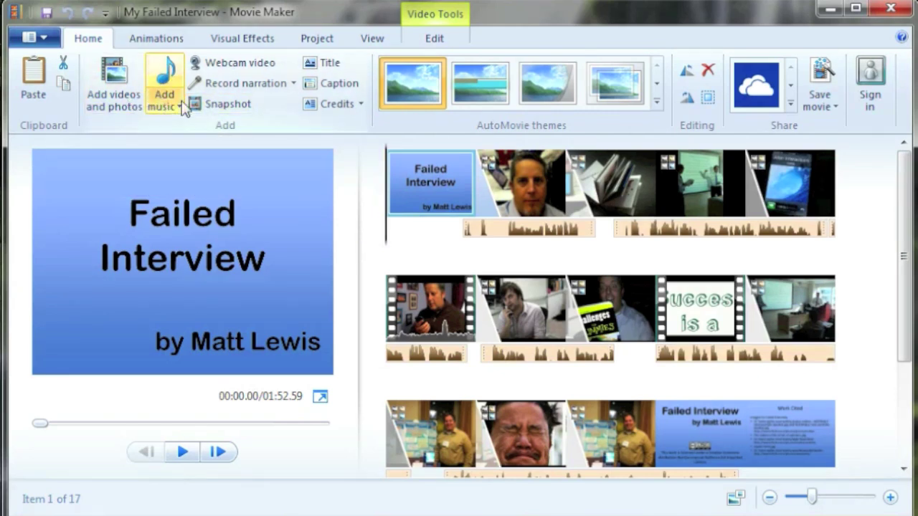
# - Add Far.mp3 from the Sound folder as the movie's background music
pyautogui.click(167, 77)
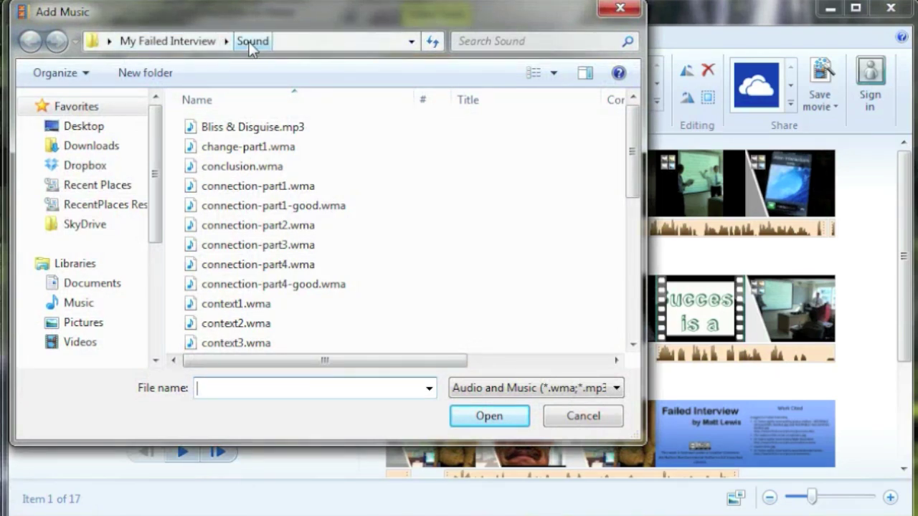
pyautogui.click(277, 245)
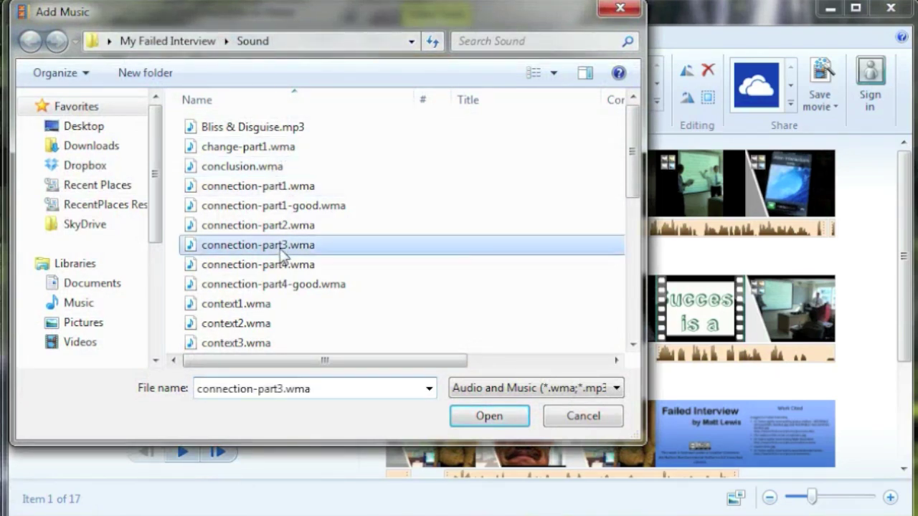
pyautogui.scroll(-2, 279, 252)
pyautogui.click(213, 283)
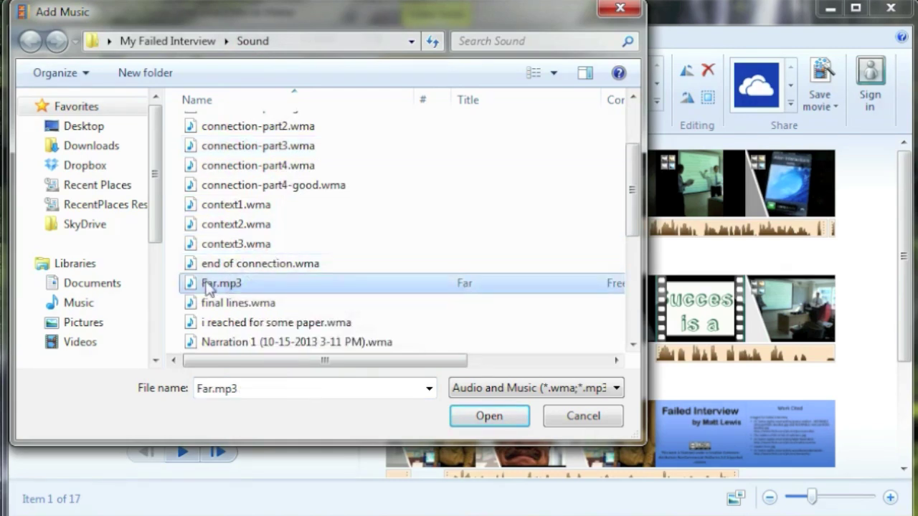
pyautogui.click(498, 420)
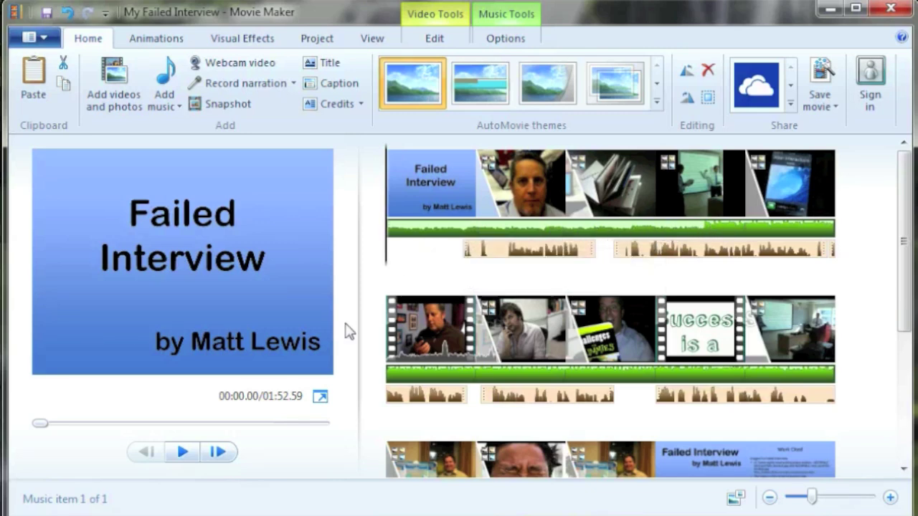
# - Preview the movie with Far.mp3 playing, rewind, and open the music track's options
pyautogui.click(182, 453)
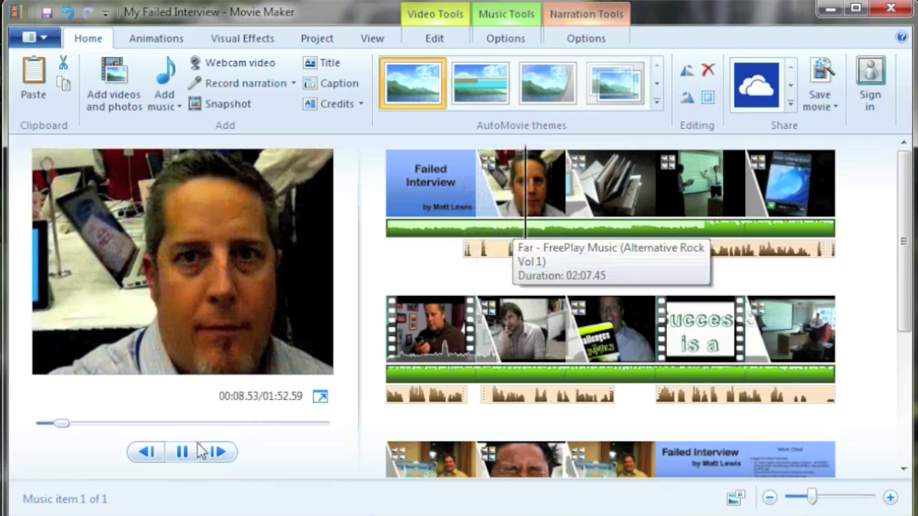
pyautogui.click(183, 452)
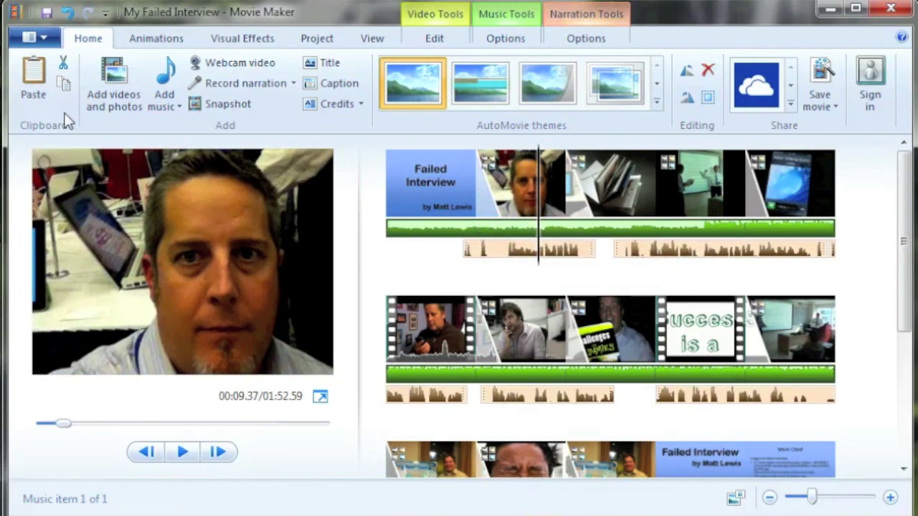
pyautogui.click(402, 238)
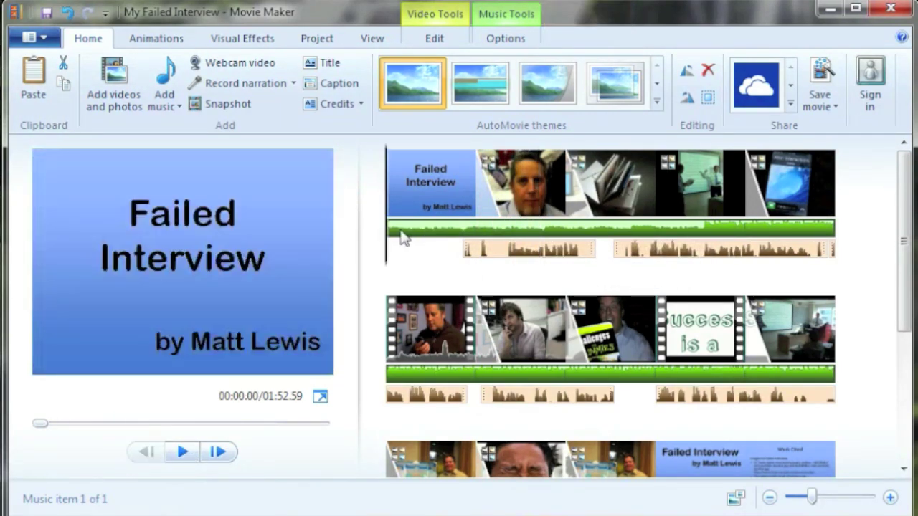
pyautogui.doubleClick(411, 232)
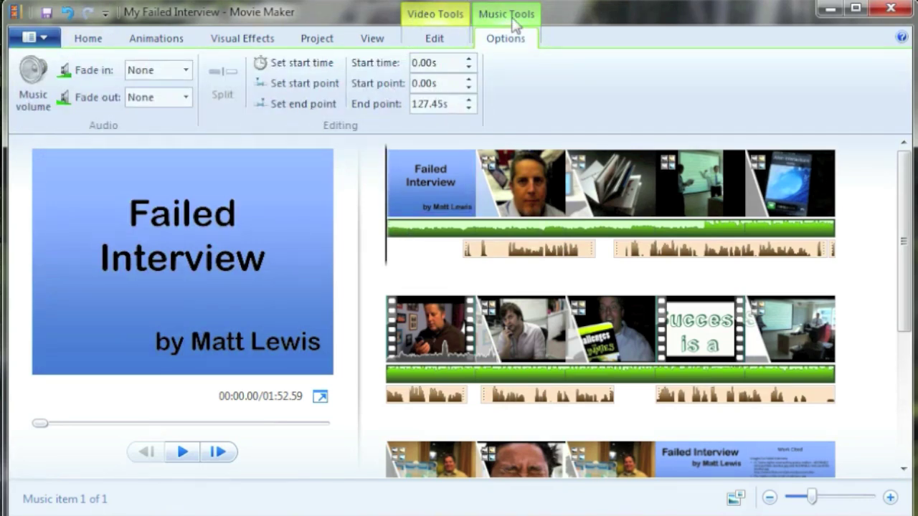
# - Drag the Far.mp3 music volume slider far left, preview, then lower it slightly more
pyautogui.click(29, 100)
pyautogui.moveTo(78, 138); pyautogui.dragTo(58, 138)
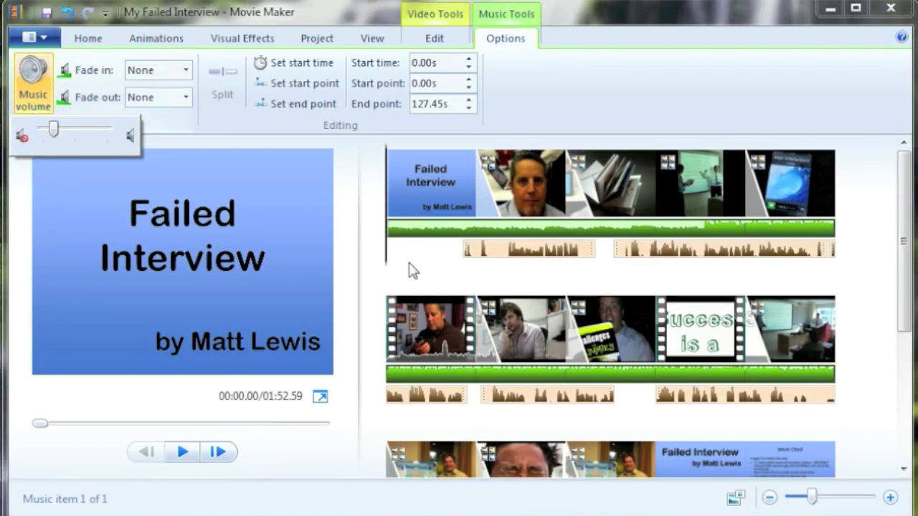
pyautogui.click(183, 452)
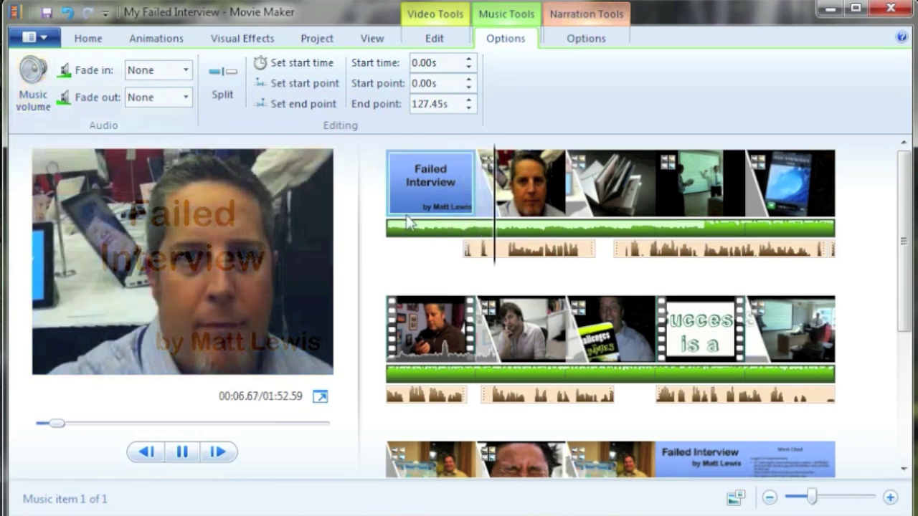
pyautogui.click(609, 276)
pyautogui.click(697, 277)
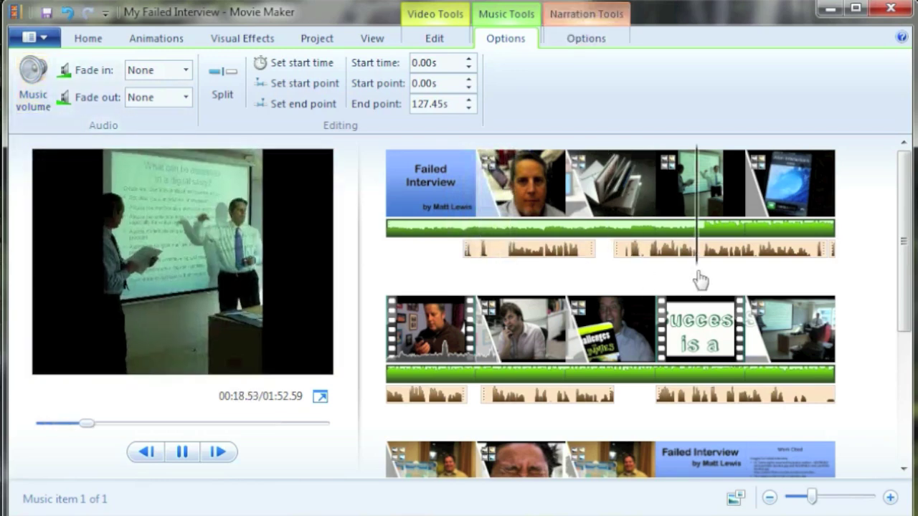
pyautogui.click(41, 104)
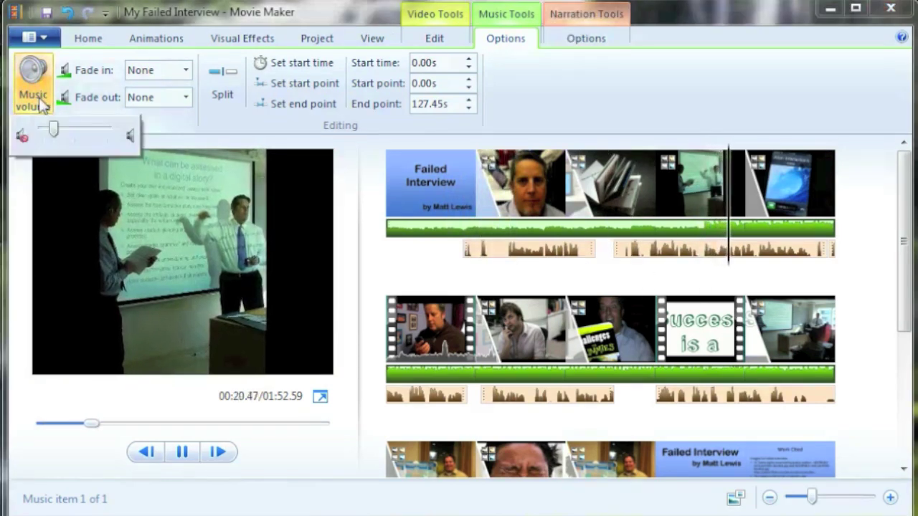
pyautogui.moveTo(54, 130); pyautogui.dragTo(49, 130)
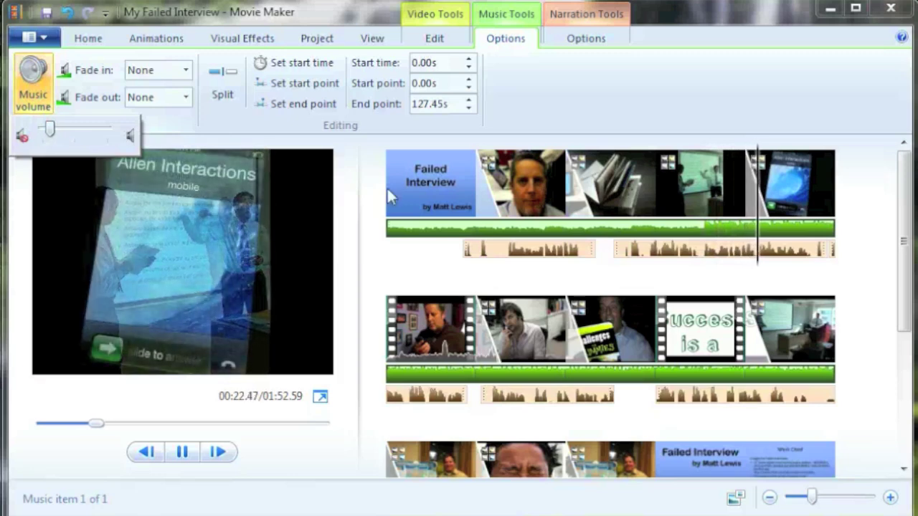
# - Raise narration clip 2's volume and preview how it balances against the music
pyautogui.click(638, 247)
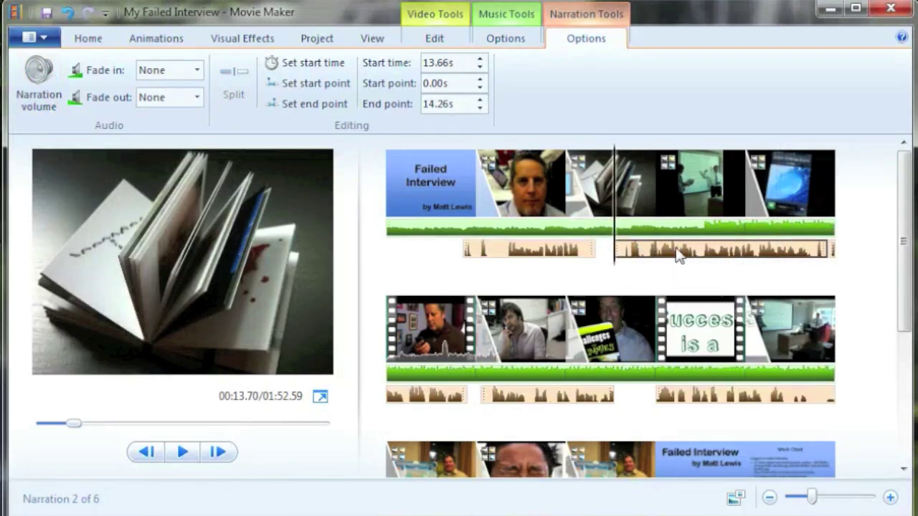
pyautogui.click(39, 104)
pyautogui.moveTo(74, 131); pyautogui.dragTo(85, 133)
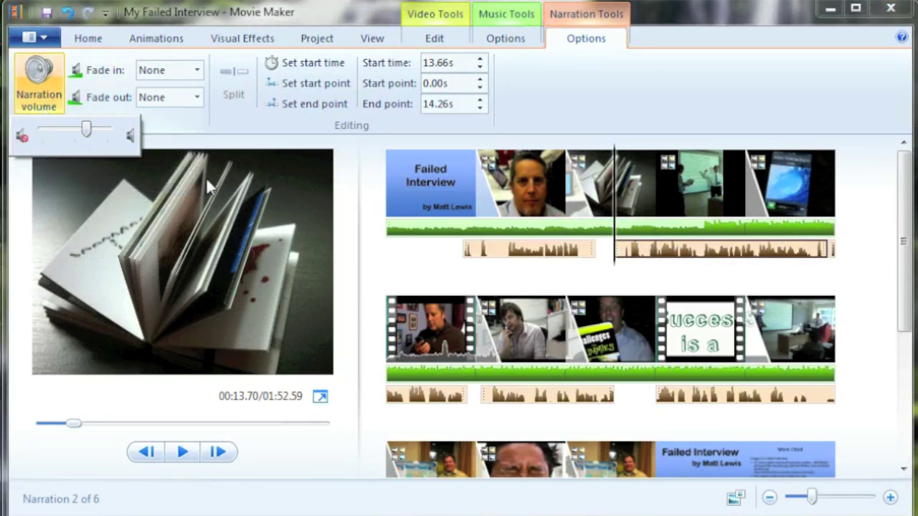
pyautogui.click(185, 457)
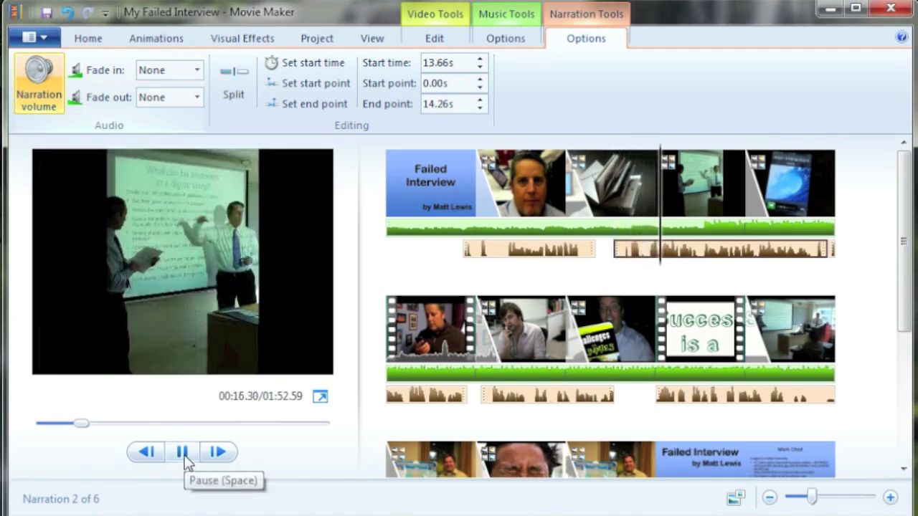
pyautogui.click(184, 453)
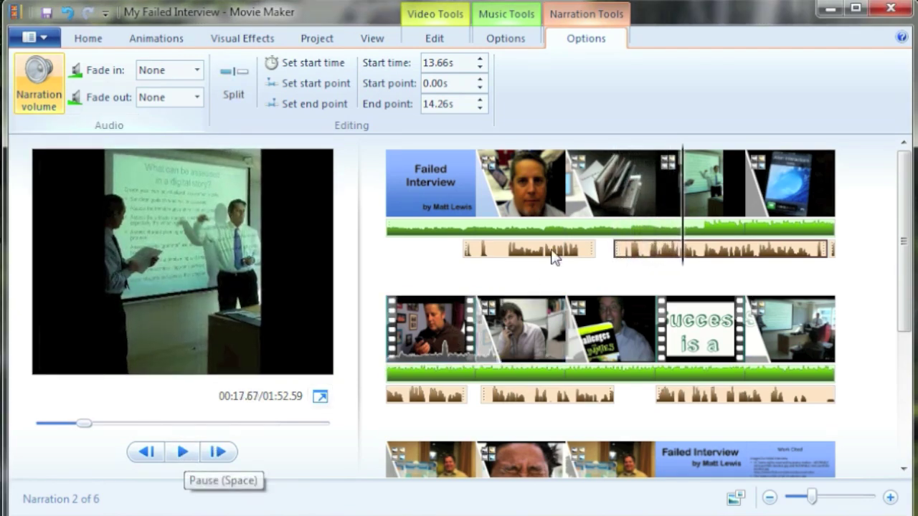
pyautogui.click(459, 233)
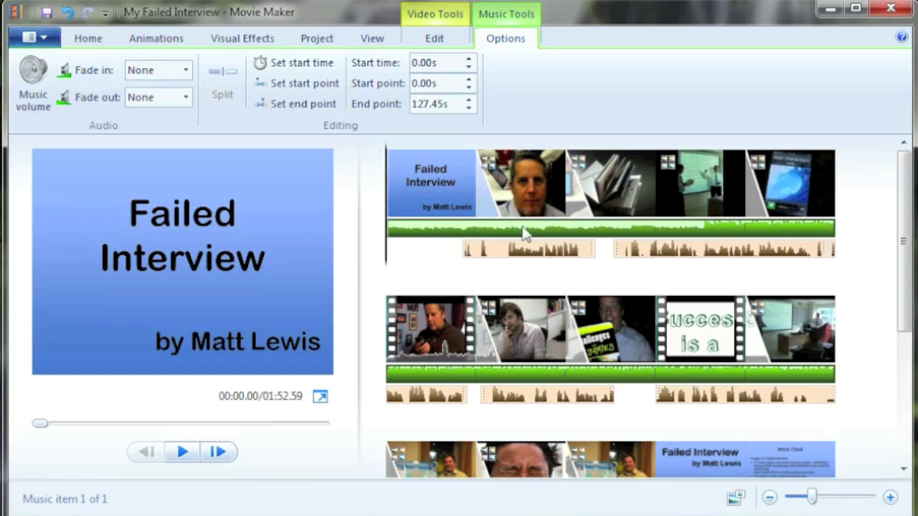
pyautogui.moveTo(387, 269); pyautogui.dragTo(430, 254)
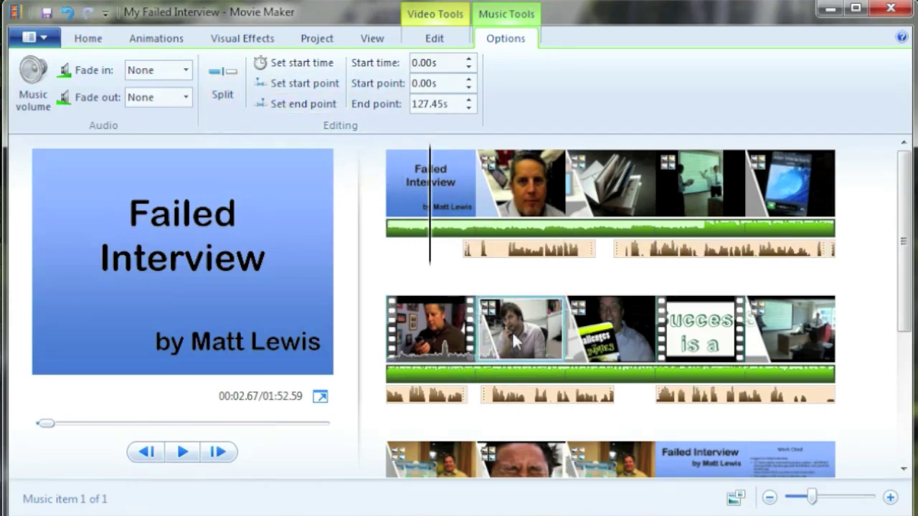
pyautogui.scroll(-3, 513, 342)
pyautogui.scroll(-1, 514, 343)
pyautogui.scroll(4, 513, 343)
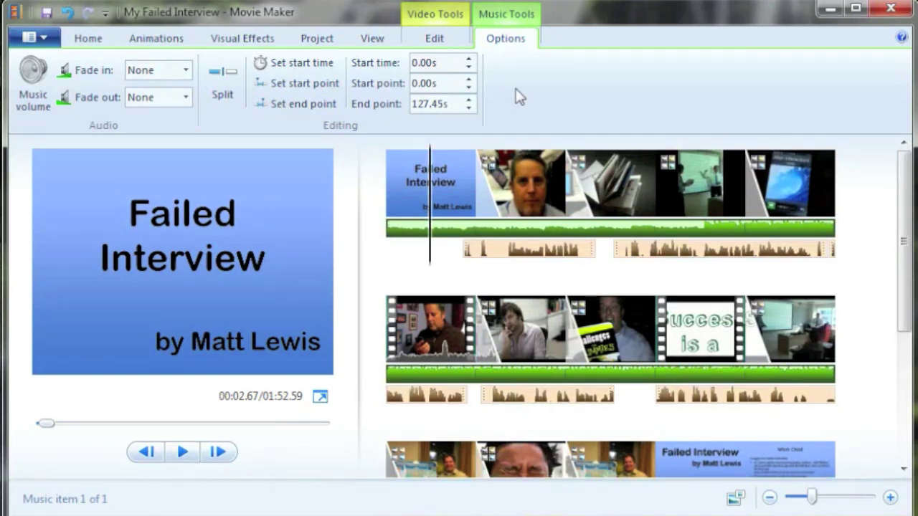
pyautogui.click(384, 280)
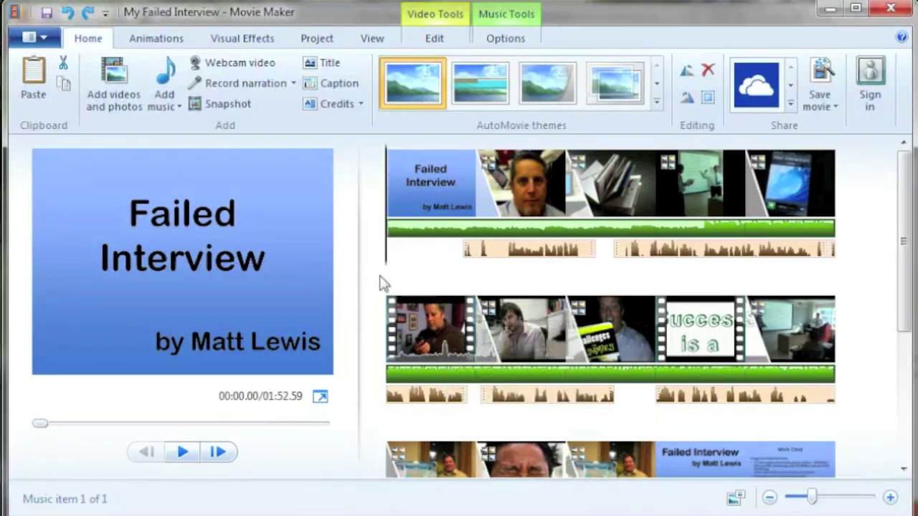
pyautogui.scroll(-3, 381, 279)
# - Preview the movie's first second, then open the Movie Maker application menu
pyautogui.scroll(3, 381, 279)
pyautogui.click(188, 452)
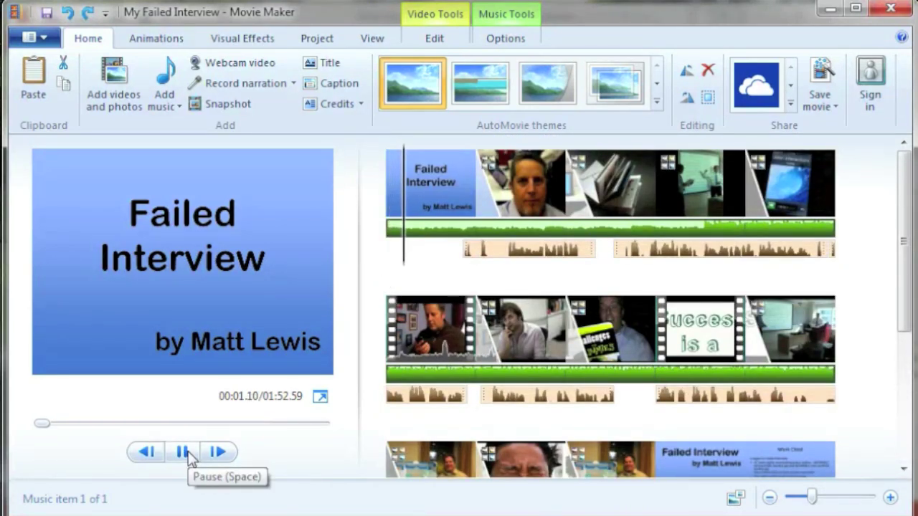
pyautogui.click(185, 452)
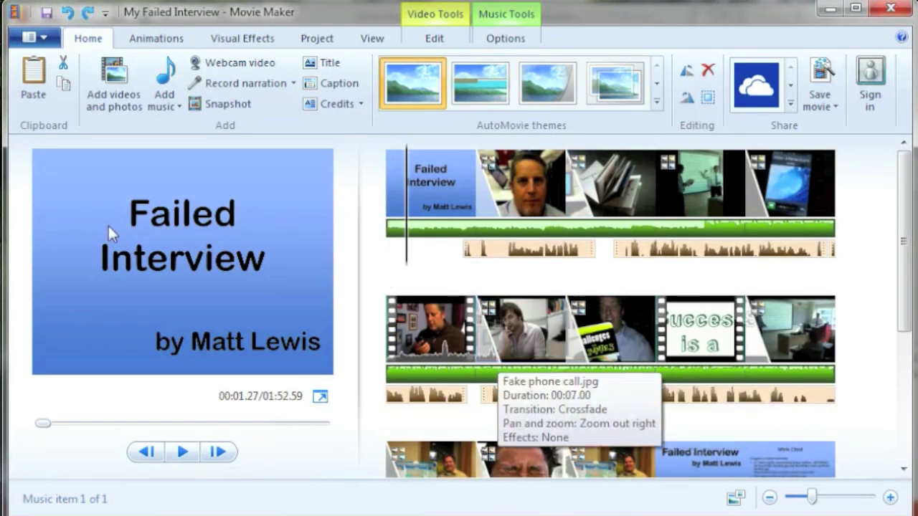
pyautogui.click(42, 43)
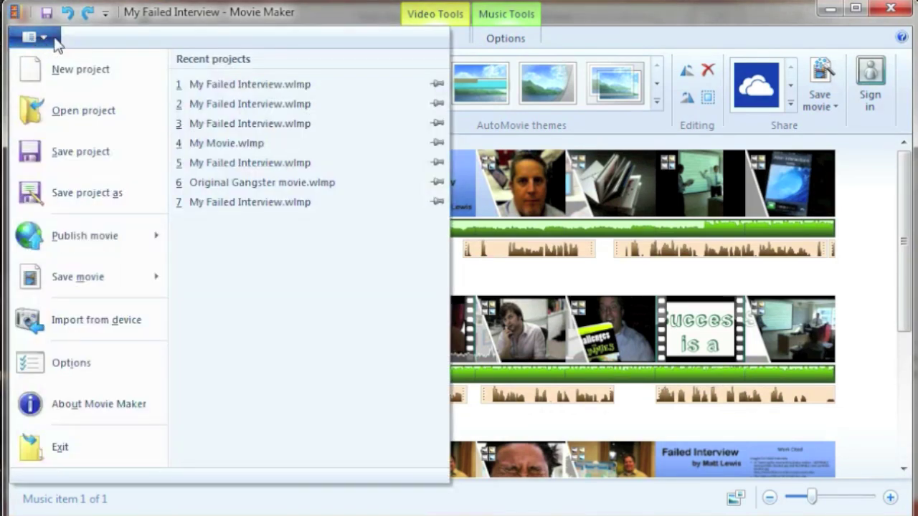
# - Show the Save movie settings, with For computer at 640 x 480, 5.69 Mbps
pyautogui.moveTo(84, 287)
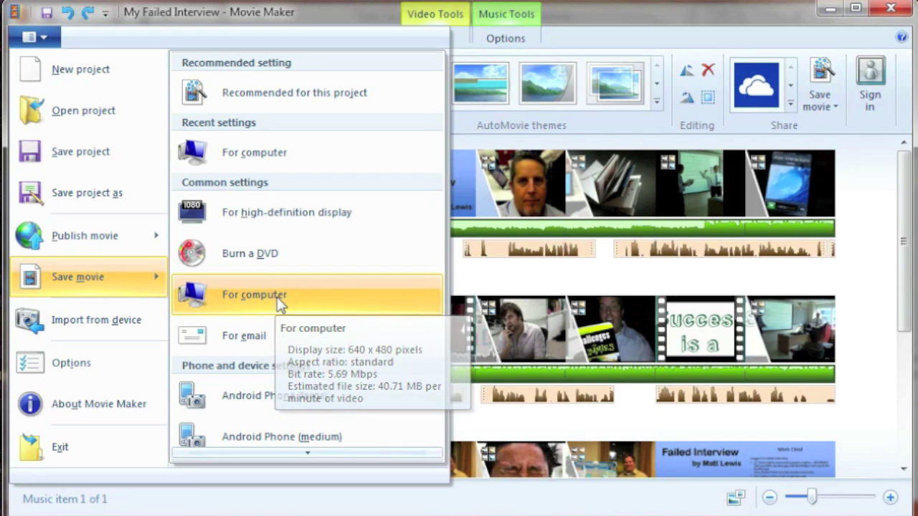
# - Save the movie For computer as My Failed Interview.mp4 in Desktop\My Failed Interview
pyautogui.click(279, 305)
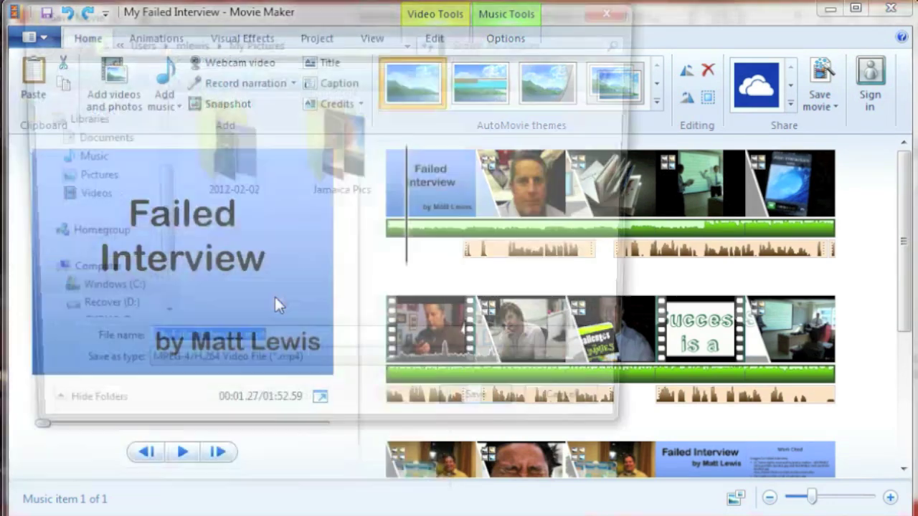
pyautogui.moveTo(344, 12); pyautogui.dragTo(402, 30)
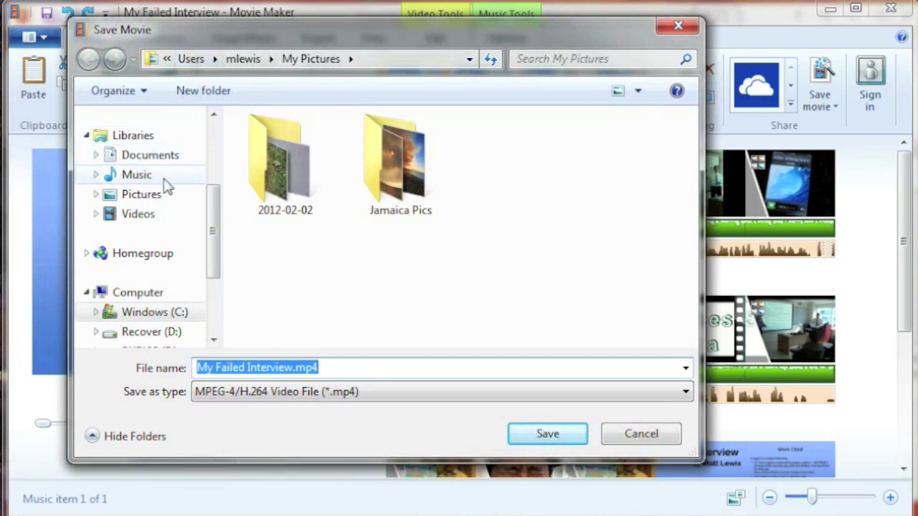
pyautogui.moveTo(213, 206); pyautogui.dragTo(217, 146)
pyautogui.click(148, 146)
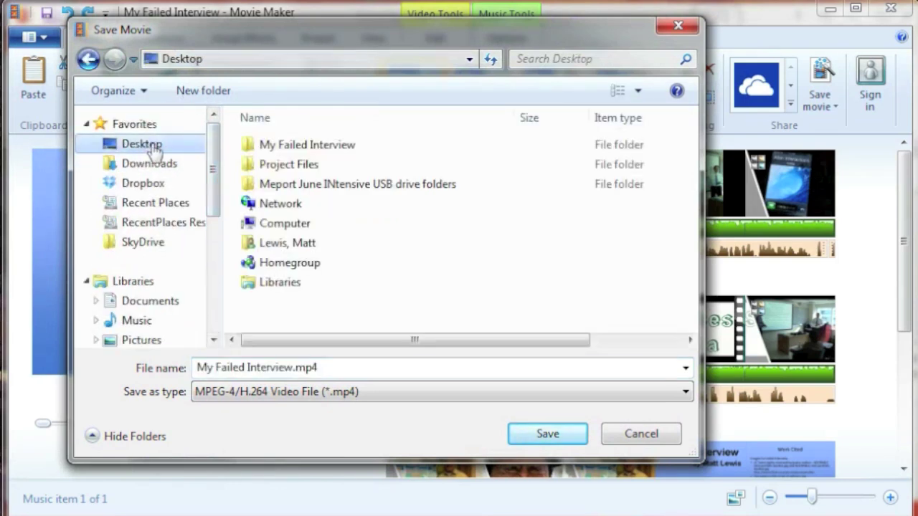
pyautogui.doubleClick(263, 147)
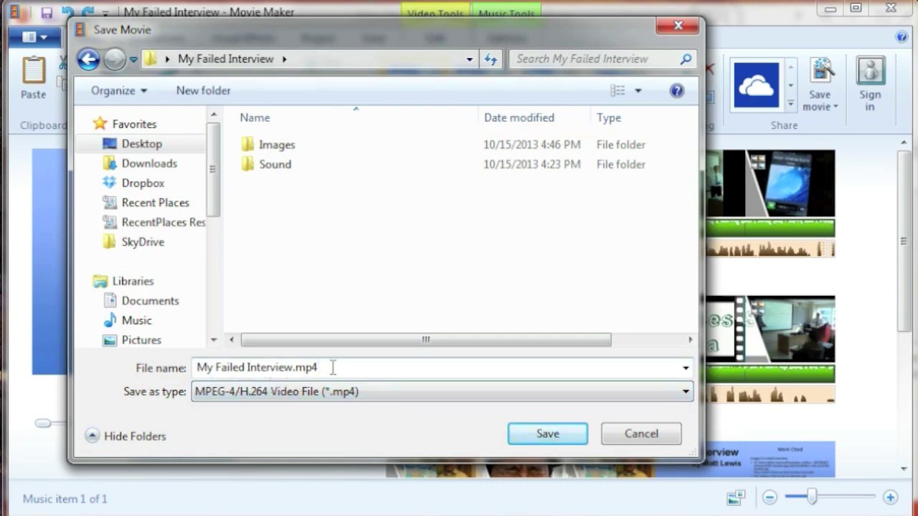
pyautogui.click(563, 435)
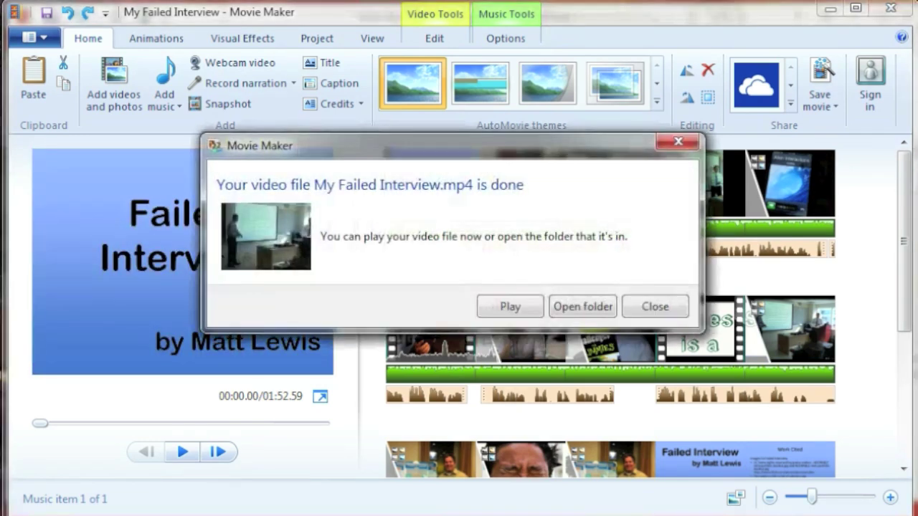
# - Open the output folder and confirm My Failed Interview.mp4 (13,925 KB) keeps its name
pyautogui.click(577, 307)
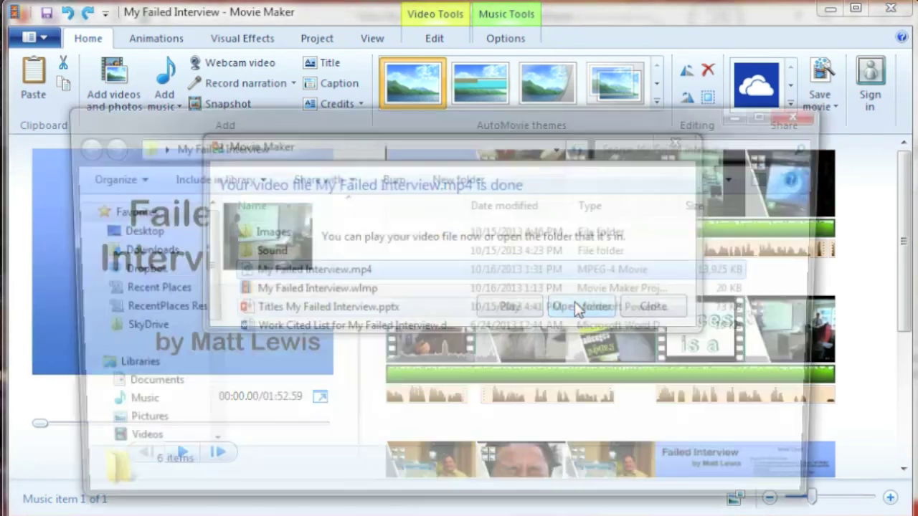
pyautogui.moveTo(422, 121); pyautogui.dragTo(406, 25)
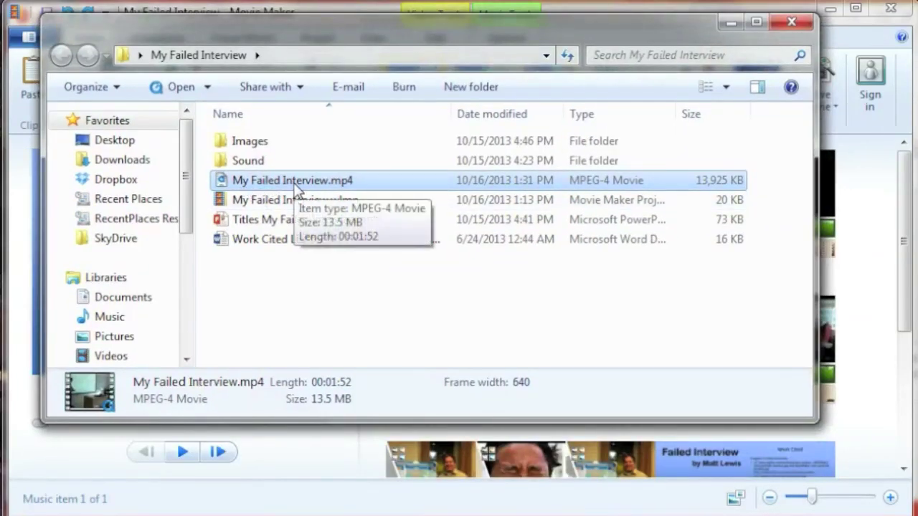
pyautogui.press('F2')
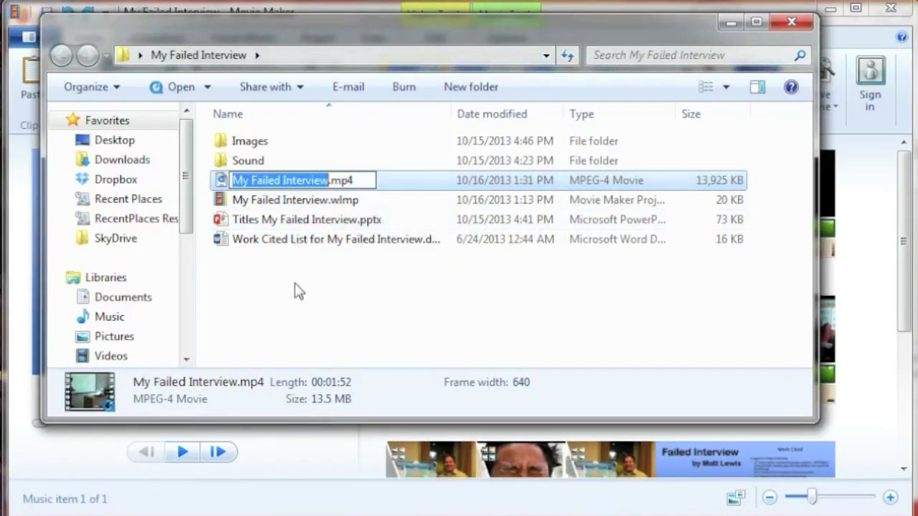
pyautogui.click(293, 290)
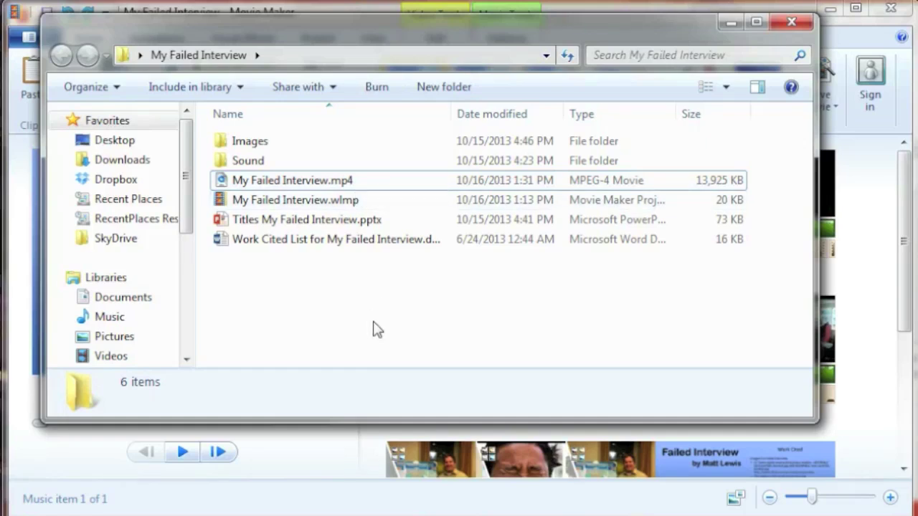